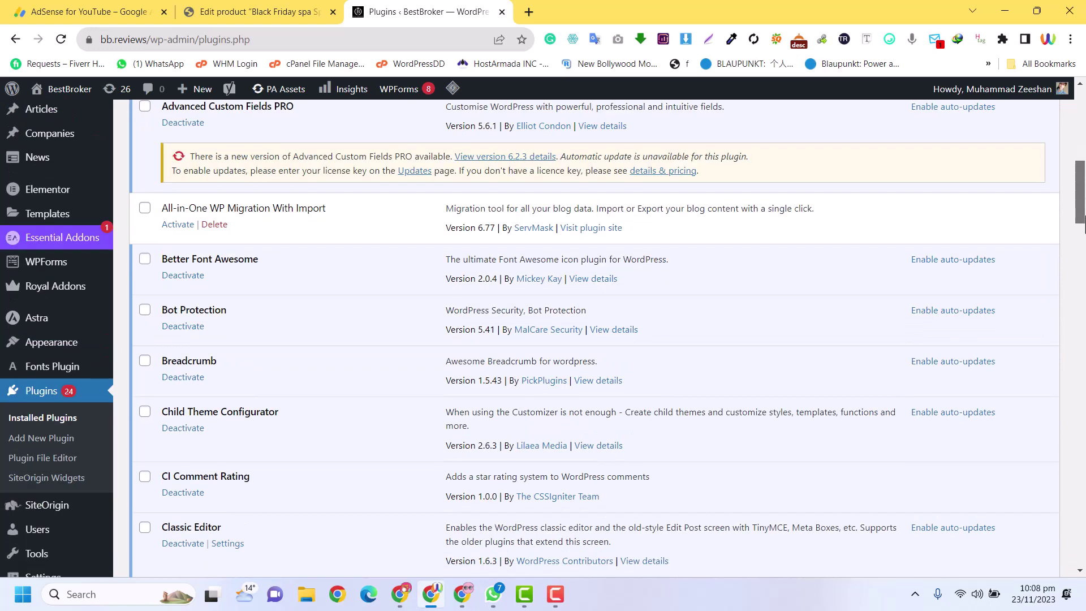
Step: Search the plugin directory for 'Easy updates manager', then install and activate Easy Updates Manager
drag(1084, 224, 1085, 301)
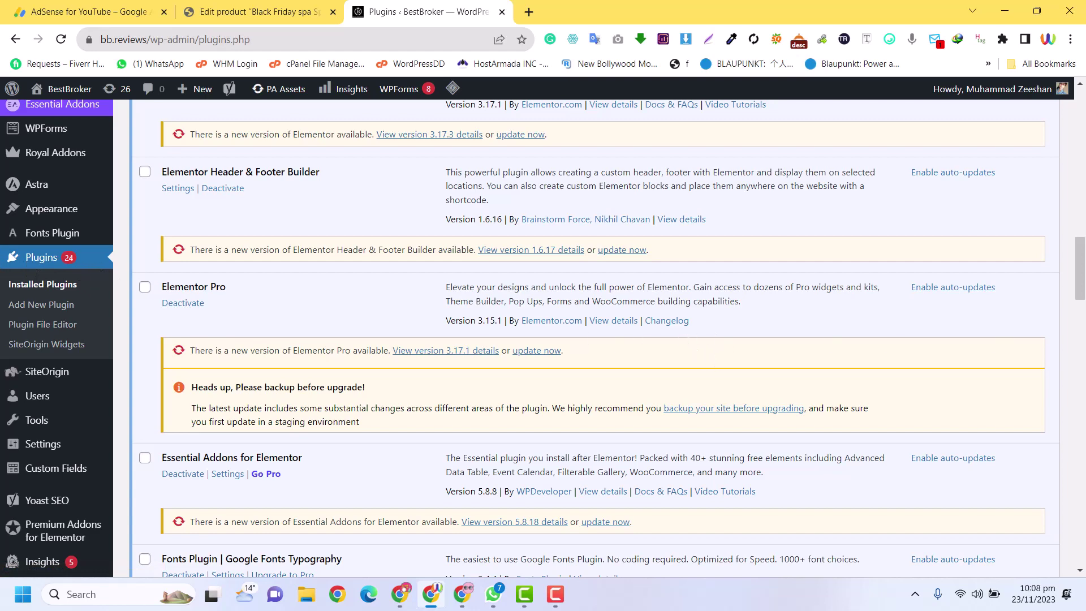
drag(1083, 291, 1083, 320)
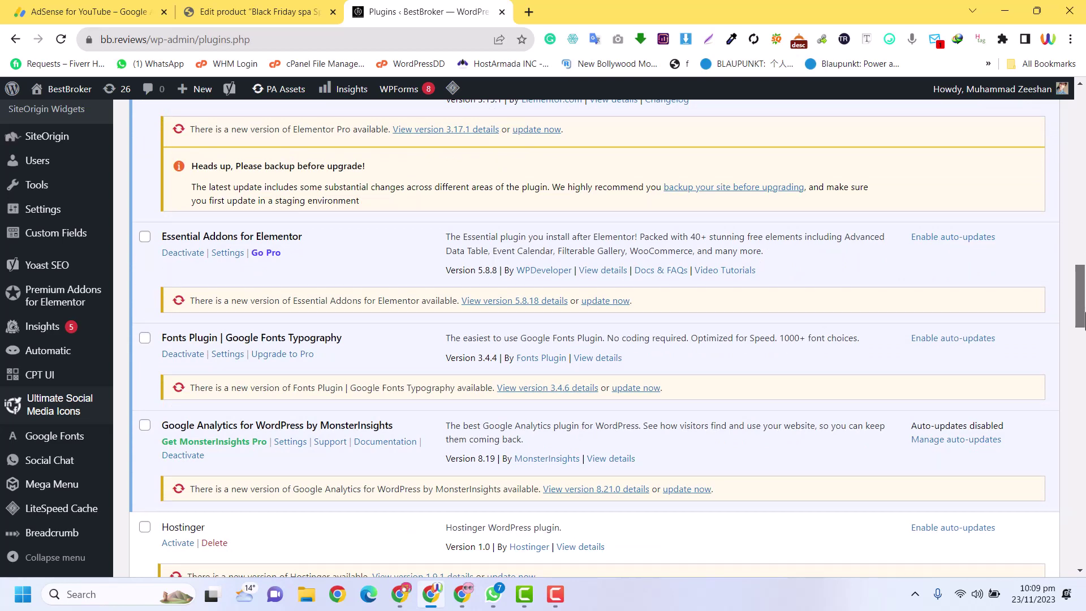
drag(1083, 320, 1083, 217)
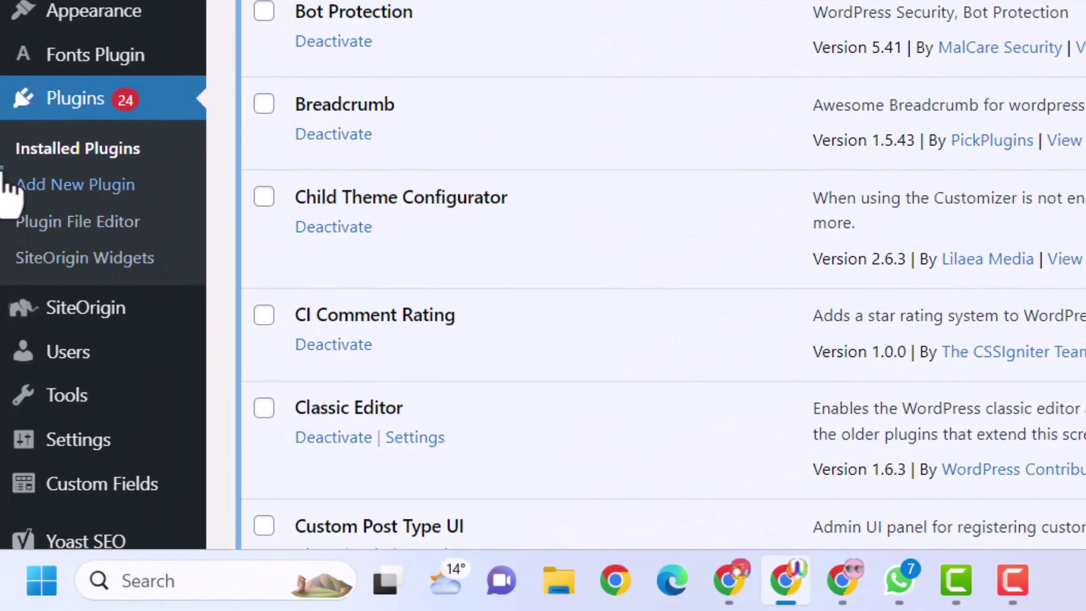
click(64, 207)
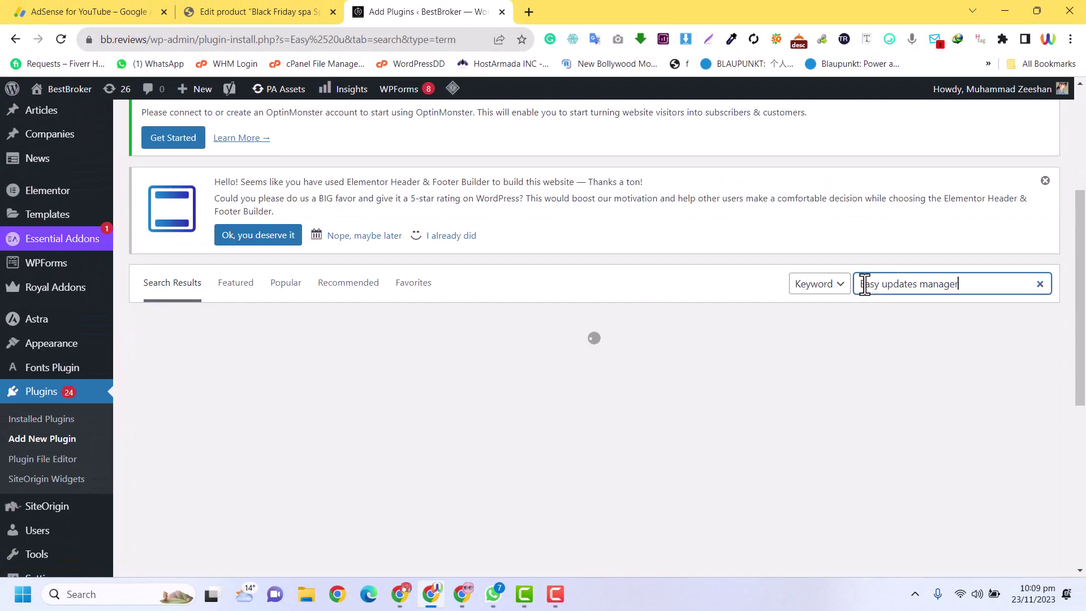
drag(969, 281, 847, 292)
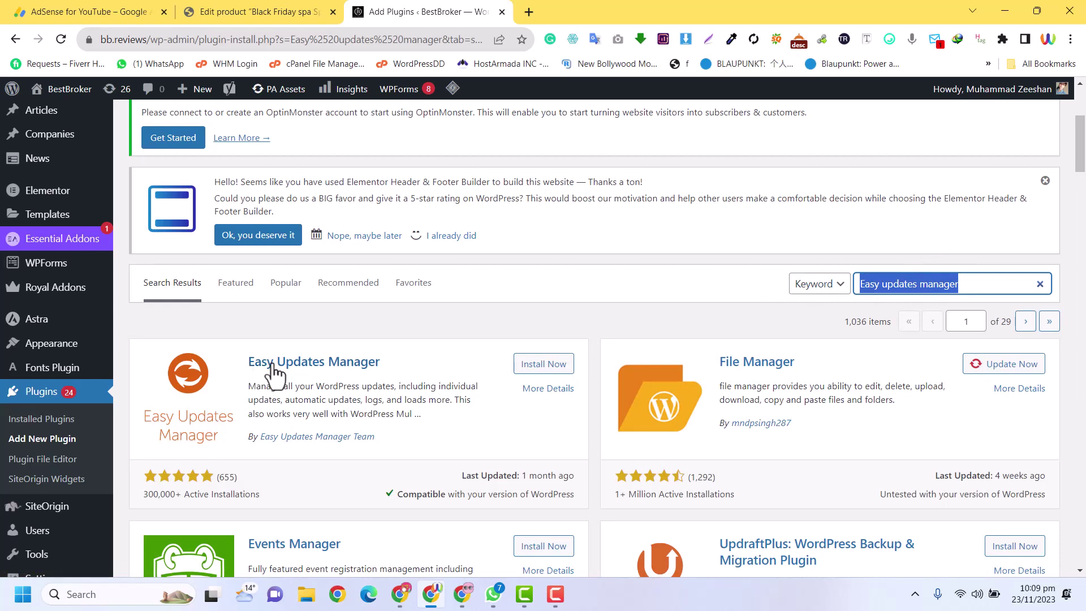
click(549, 367)
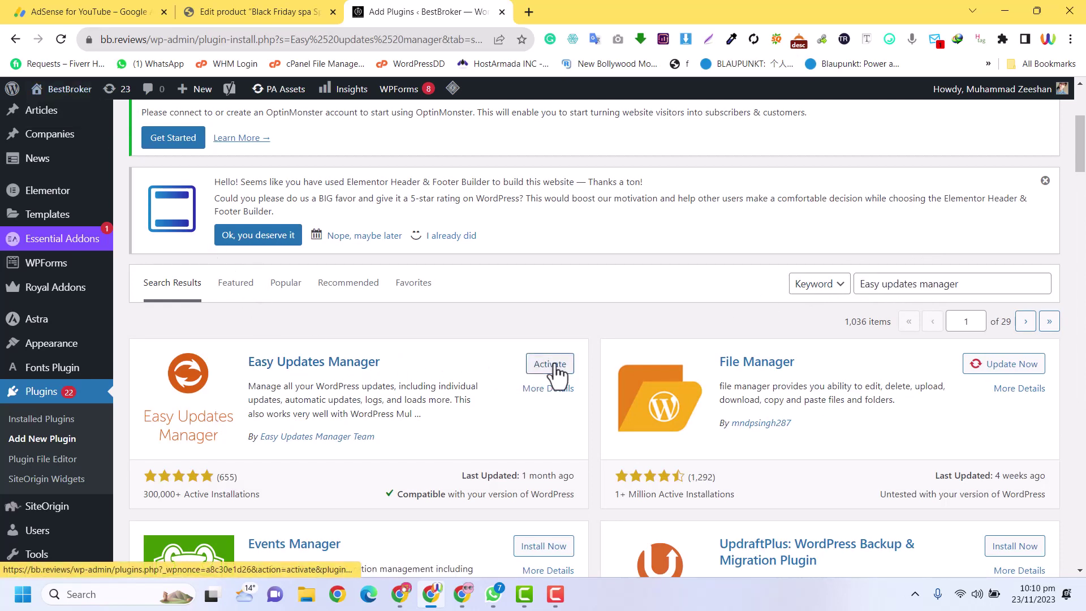
click(548, 365)
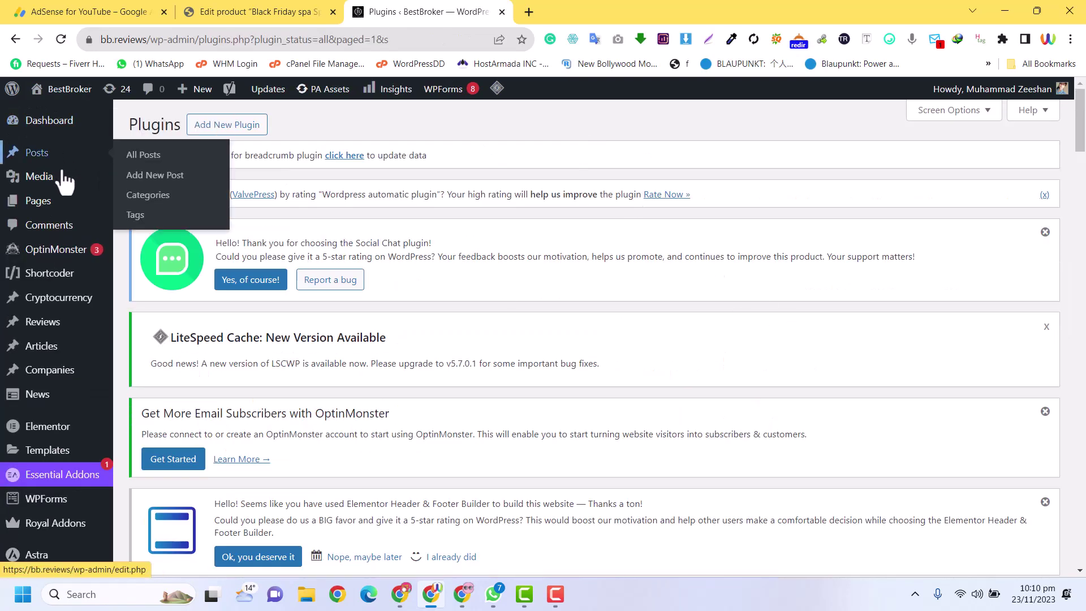
Step: Open Dashboard > Updates and scroll through the Plugins (22) list of available updates
mouse_move(44, 126)
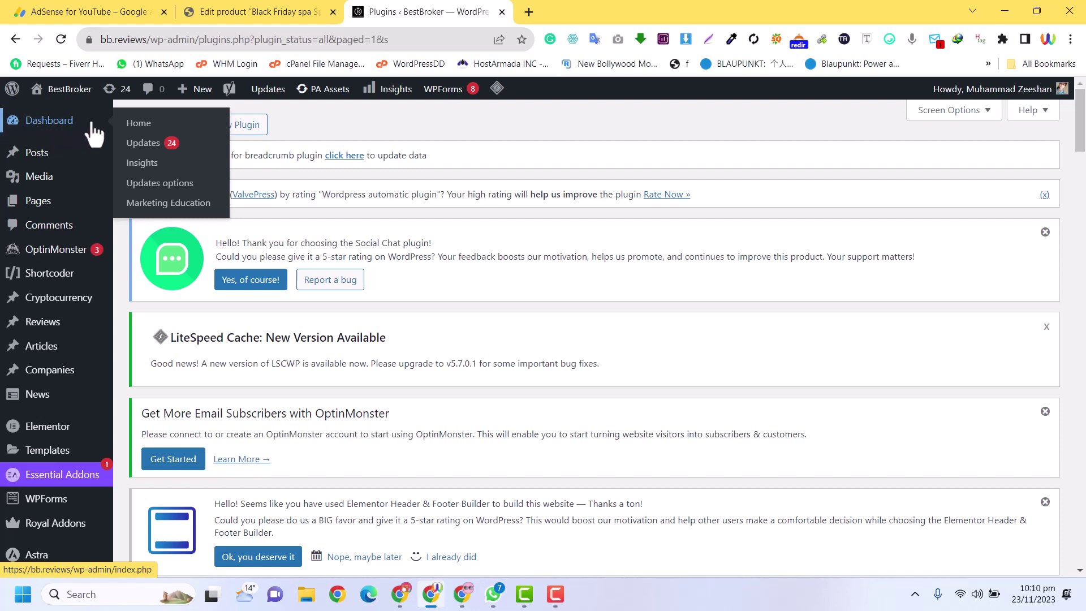
click(156, 149)
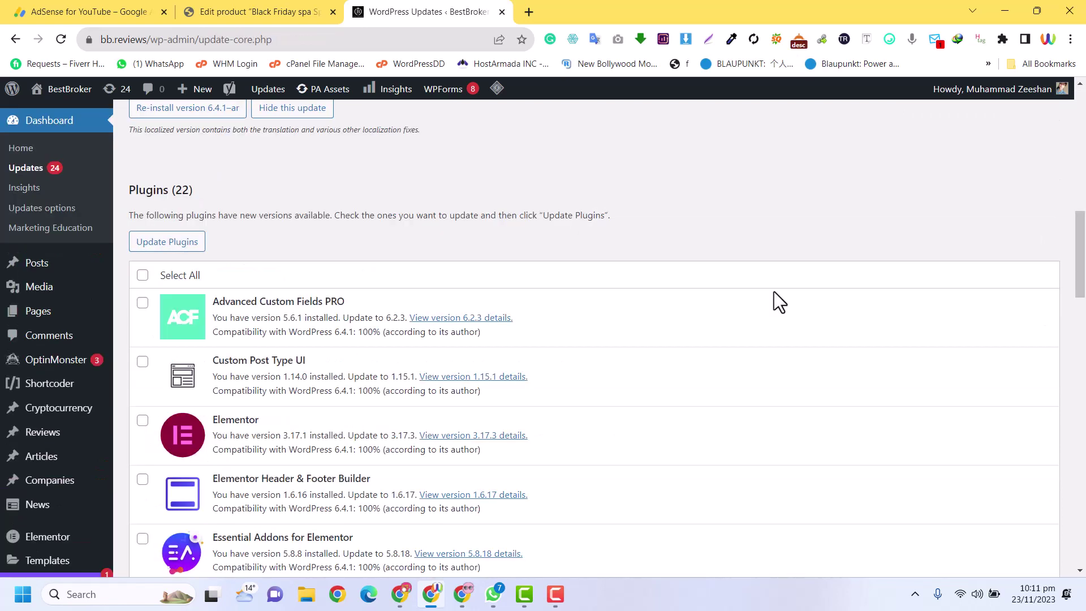
scroll(1080, 317, down, 1)
scroll(1084, 318, down, 9)
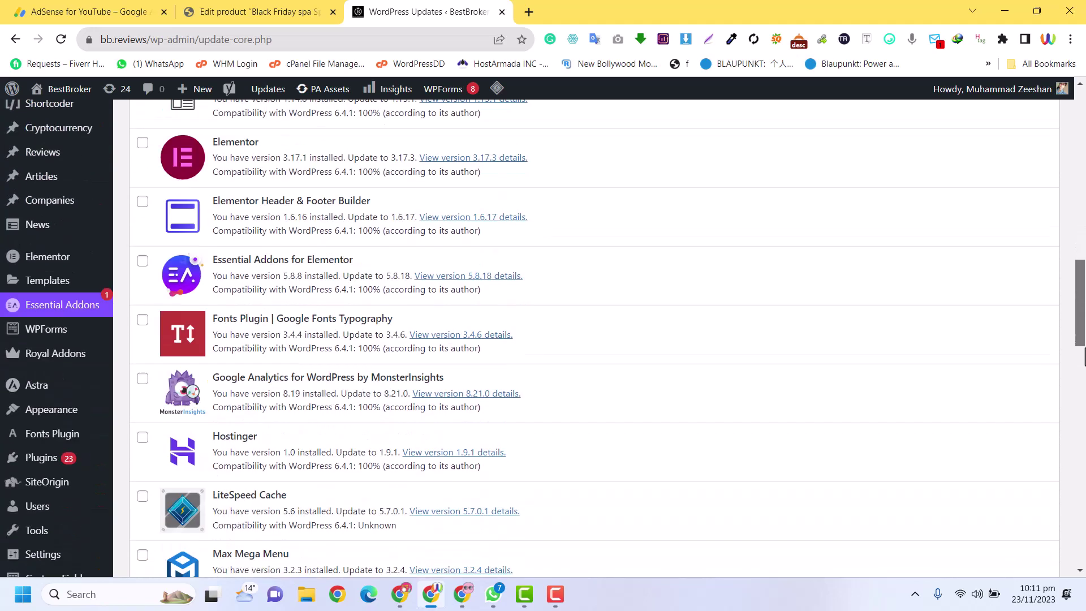
scroll(1084, 318, up, 11)
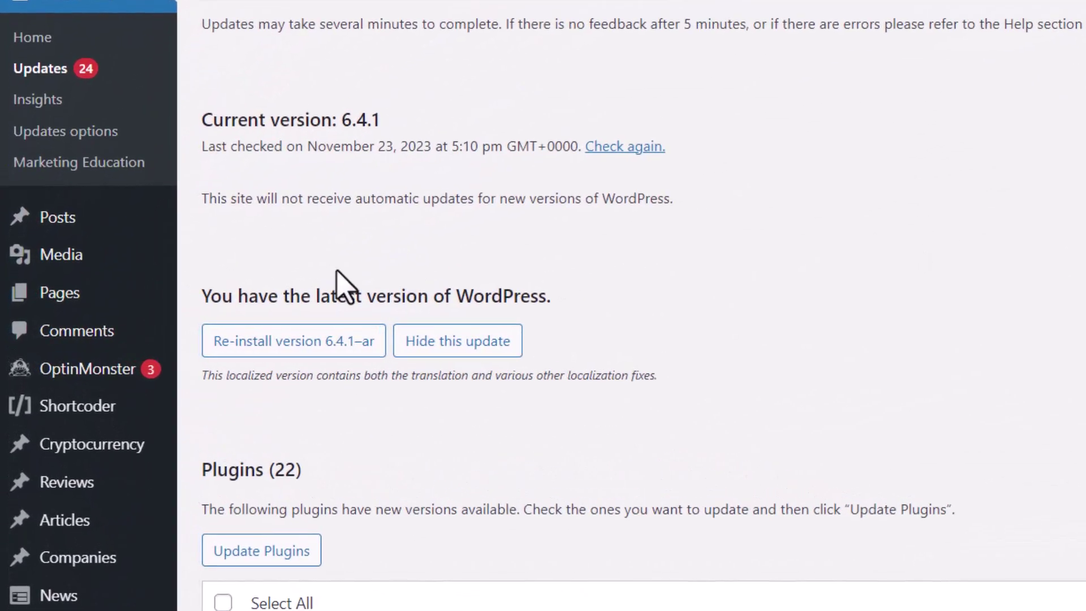
Step: In Easy Updates Manager's update options, disable WordPress core updates
click(68, 136)
scroll(587, 355, down, 3)
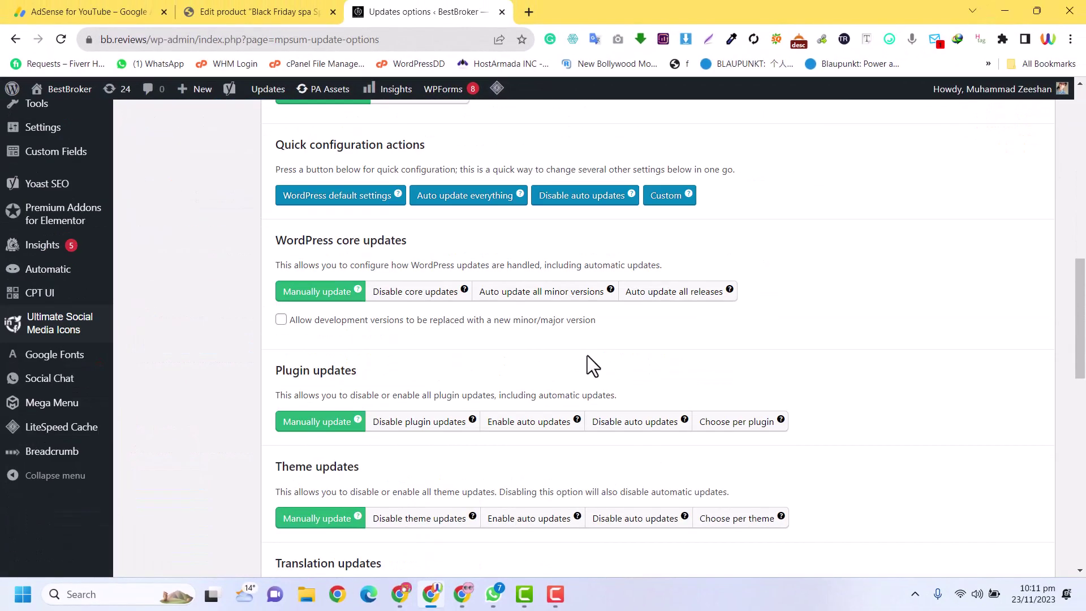
scroll(587, 356, up, 4)
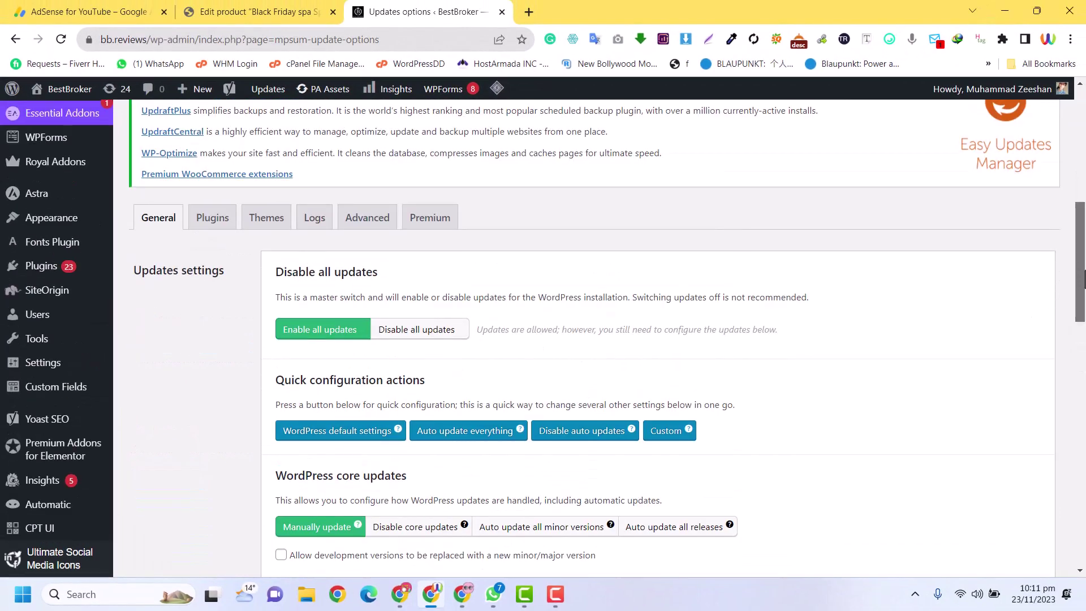
scroll(404, 343, down, 2)
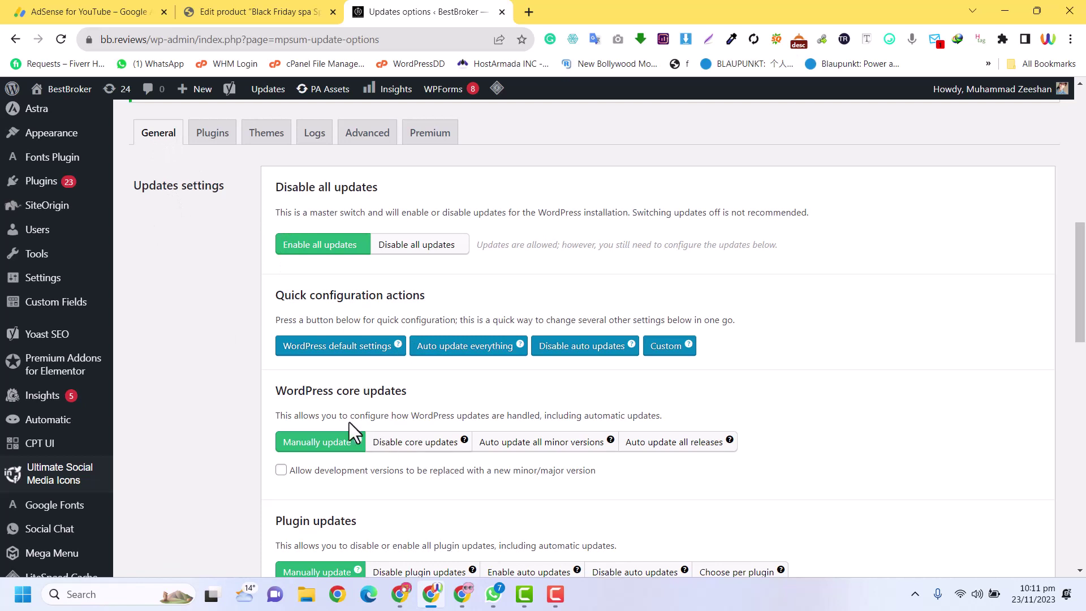
drag(275, 389, 424, 393)
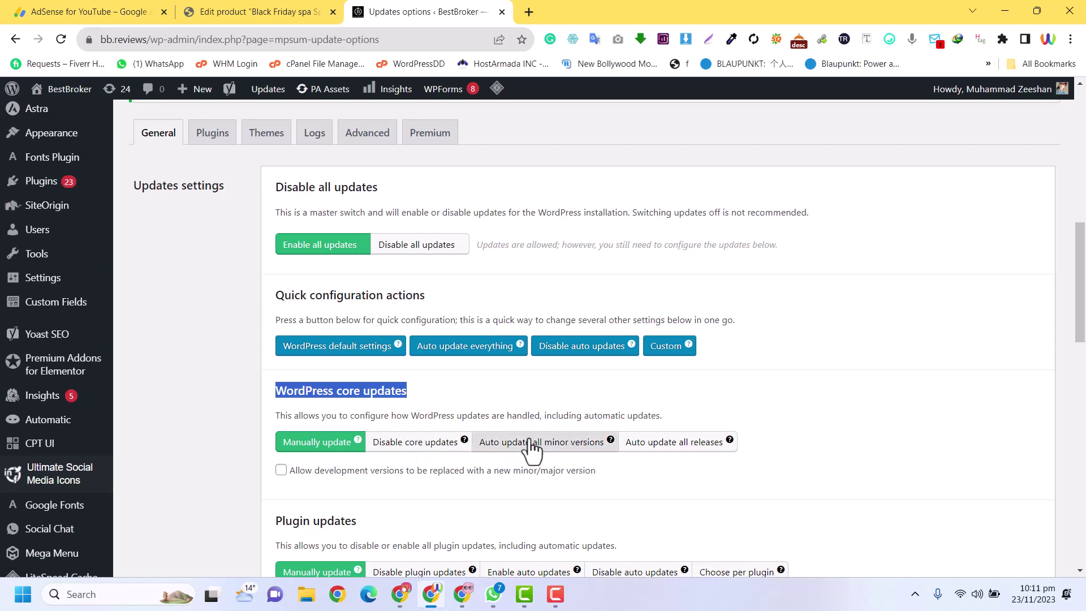
click(408, 447)
Step: Disable all plugin updates and all theme updates
scroll(601, 463, down, 2)
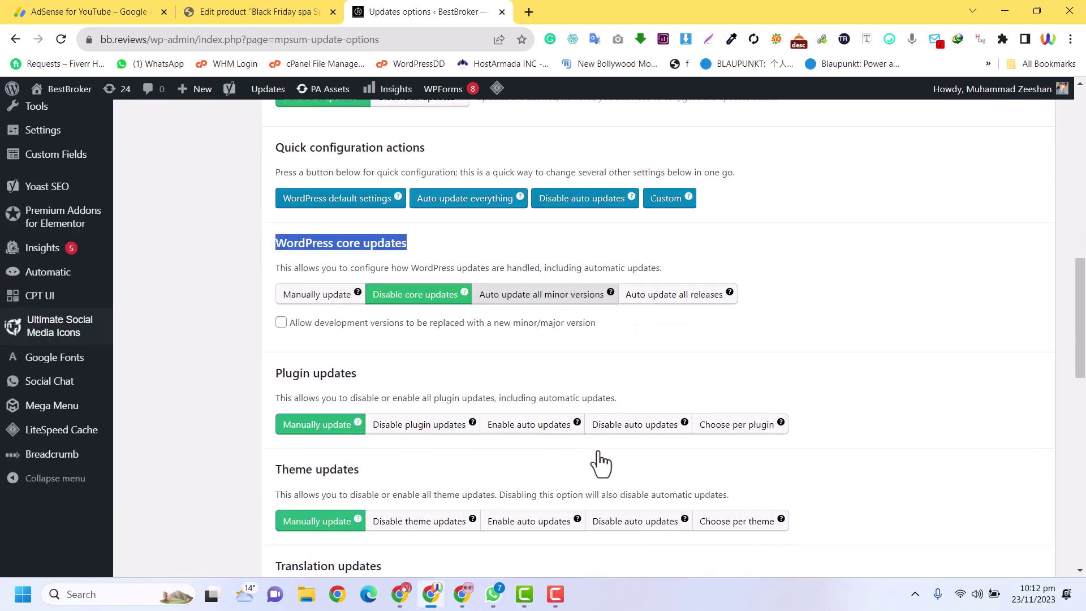
scroll(601, 463, down, 1)
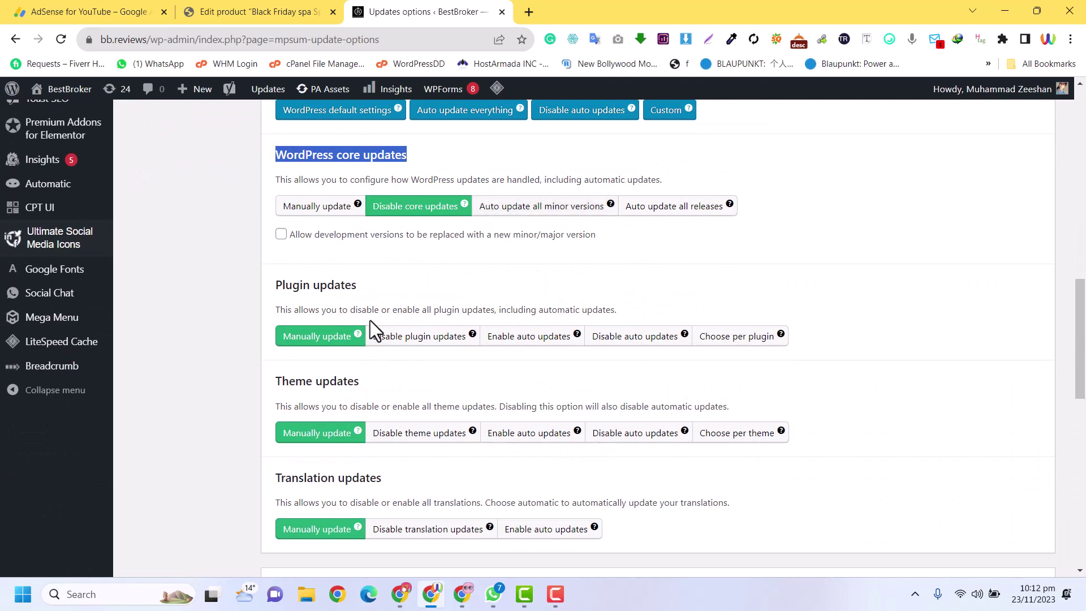
click(413, 343)
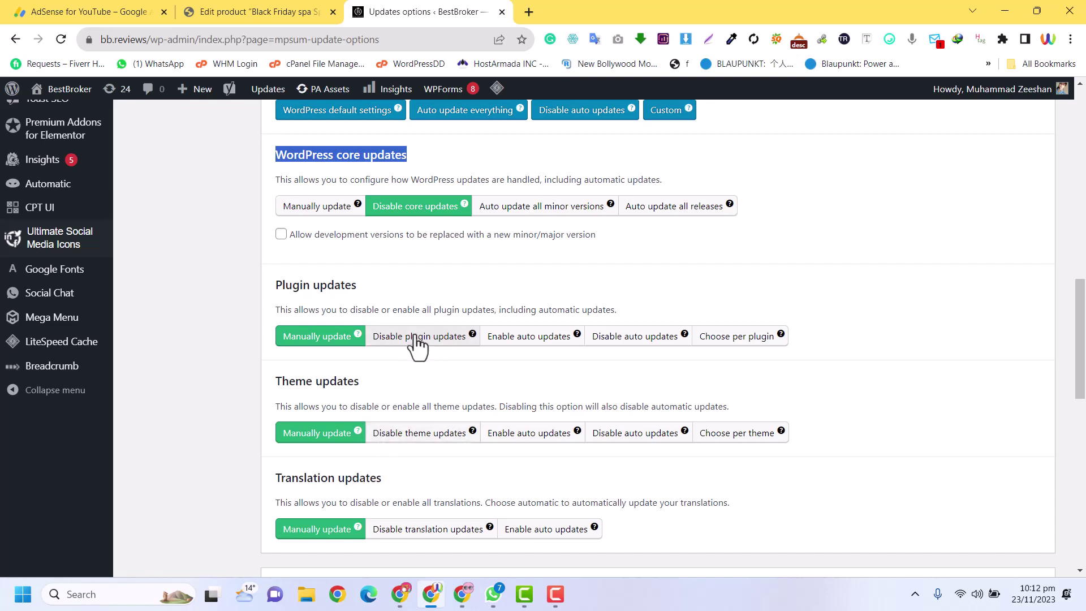
click(417, 345)
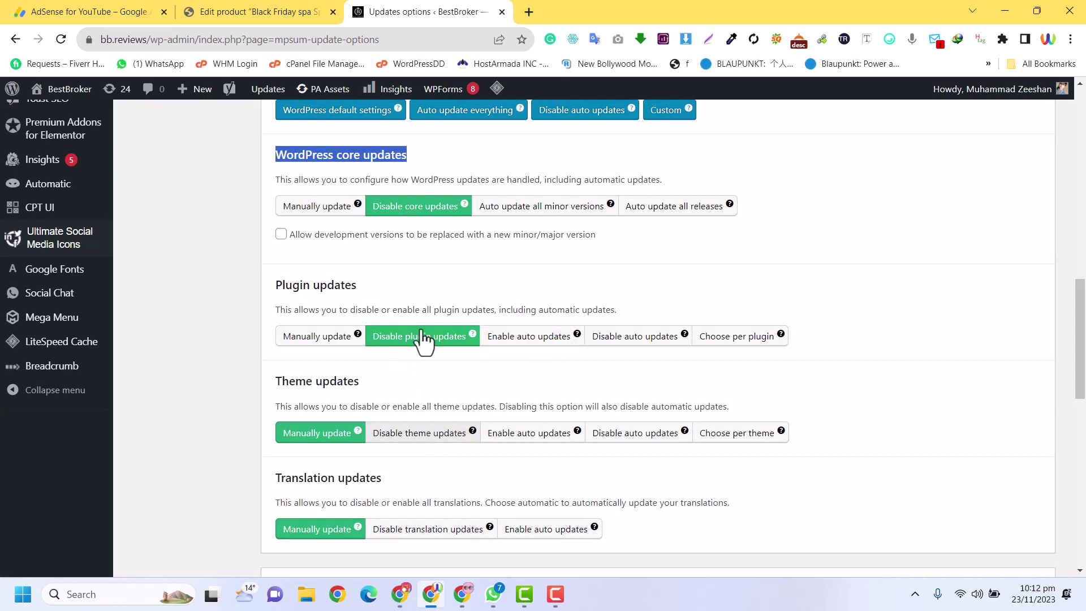
click(428, 444)
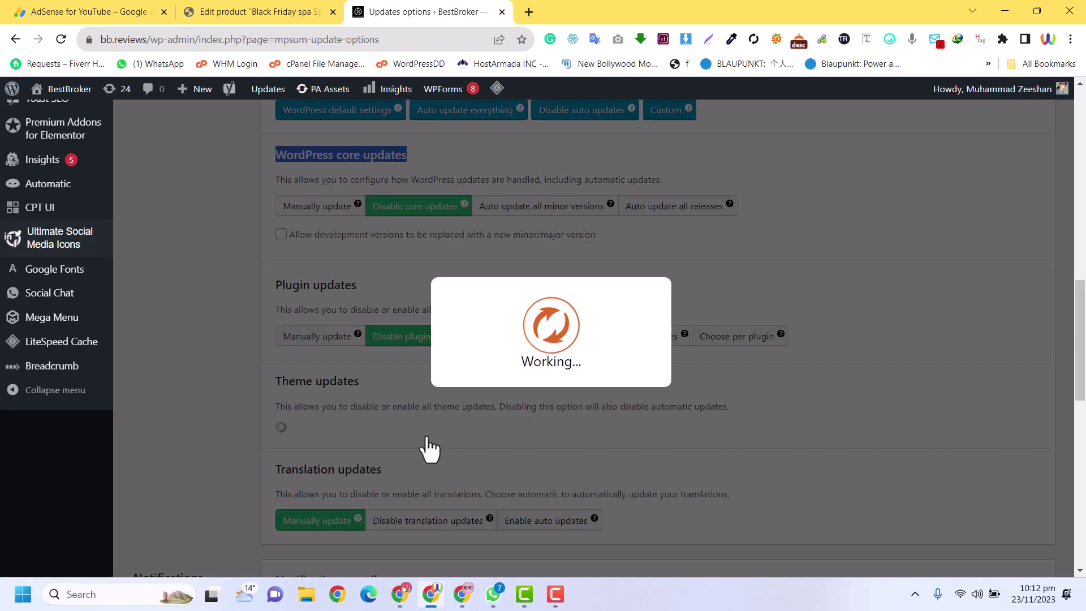
scroll(426, 435, up, 8)
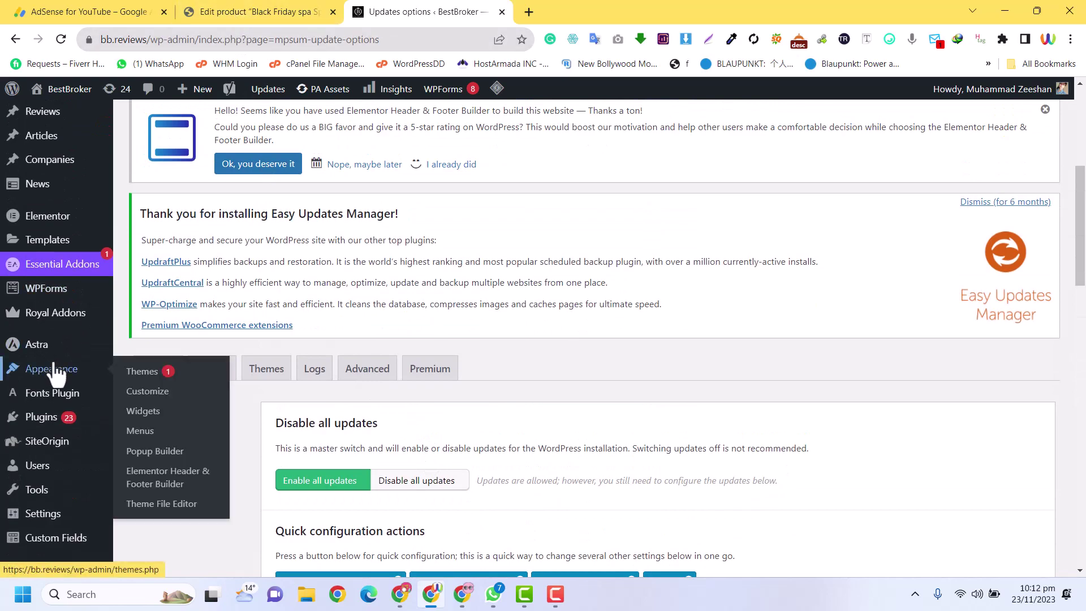
Step: Open Installed Plugins in a new tab and check that updates show as disabled
middle_click(47, 417)
scroll(812, 311, down, 8)
scroll(812, 311, down, 10)
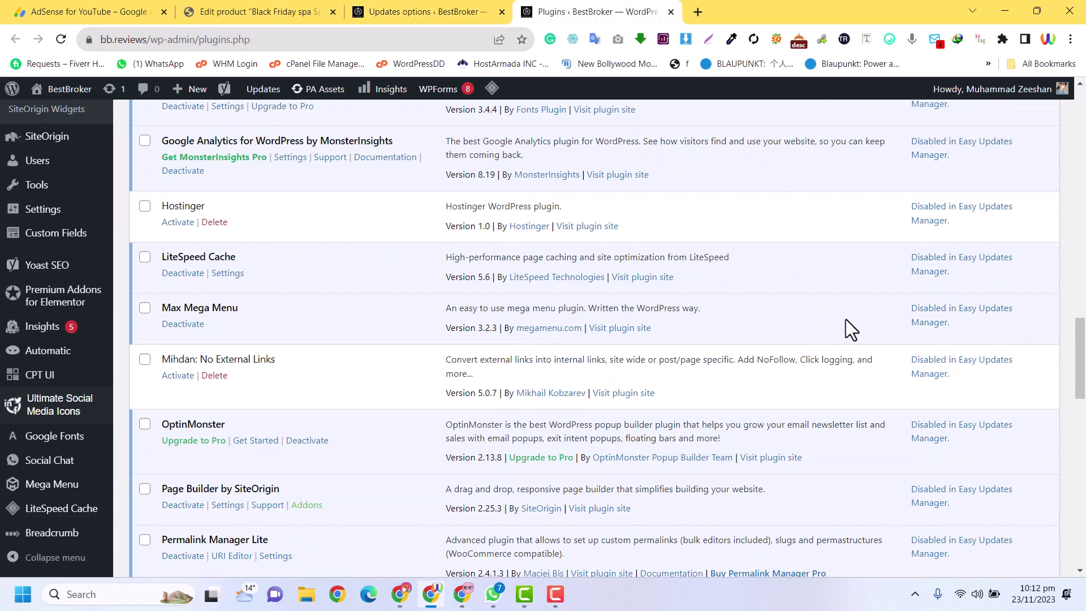
drag(1080, 476, 1082, 310)
scroll(962, 308, down, 7)
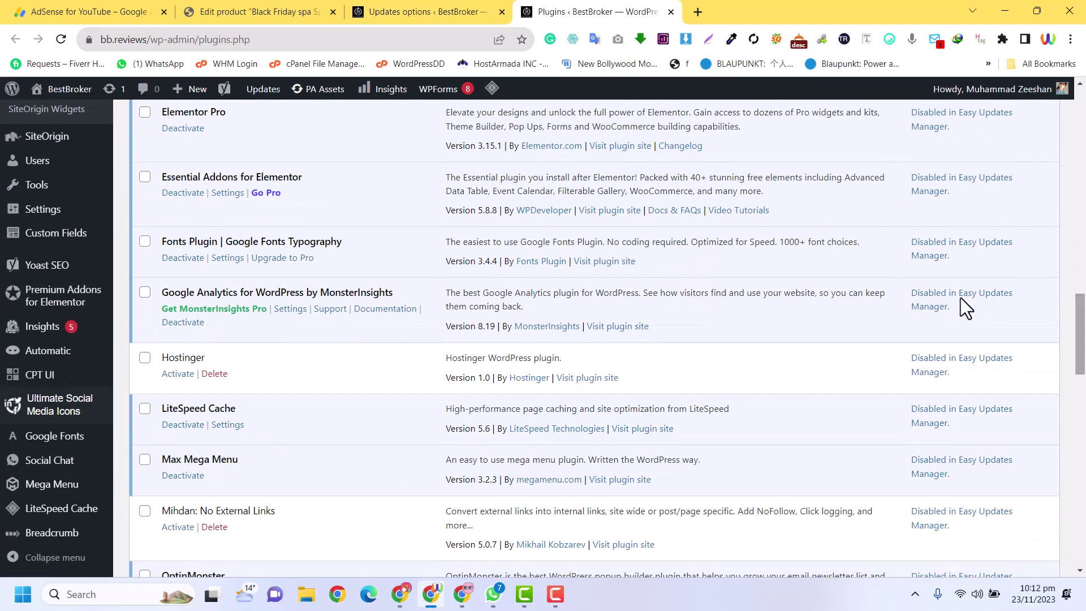
Step: Return to Easy Updates Manager and show its Plugins tab covering all 38 plugins
click(486, 9)
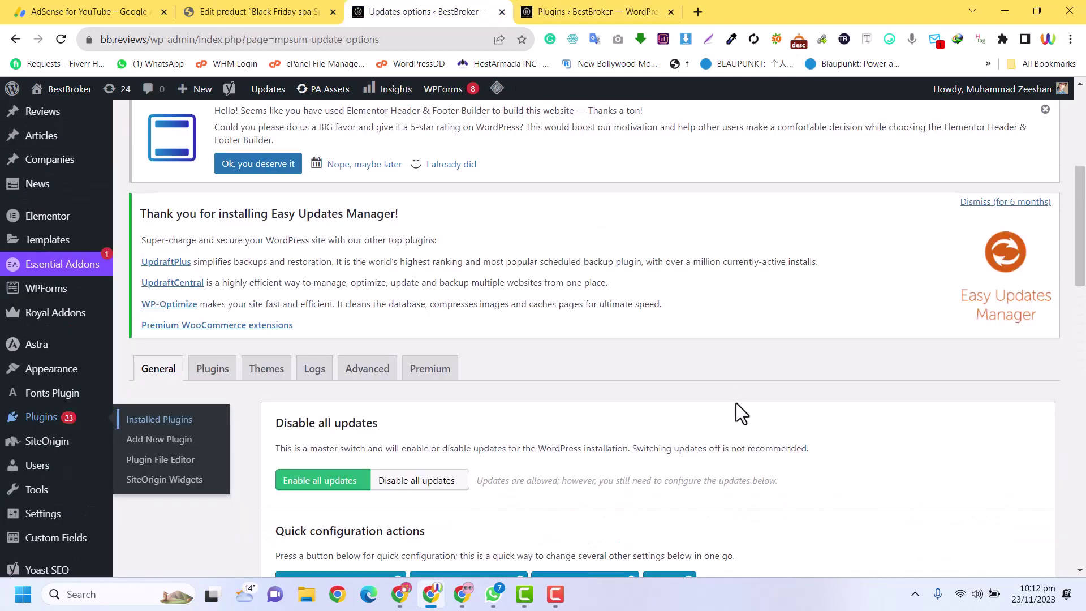
scroll(735, 403, down, 4)
scroll(1073, 369, up, 1)
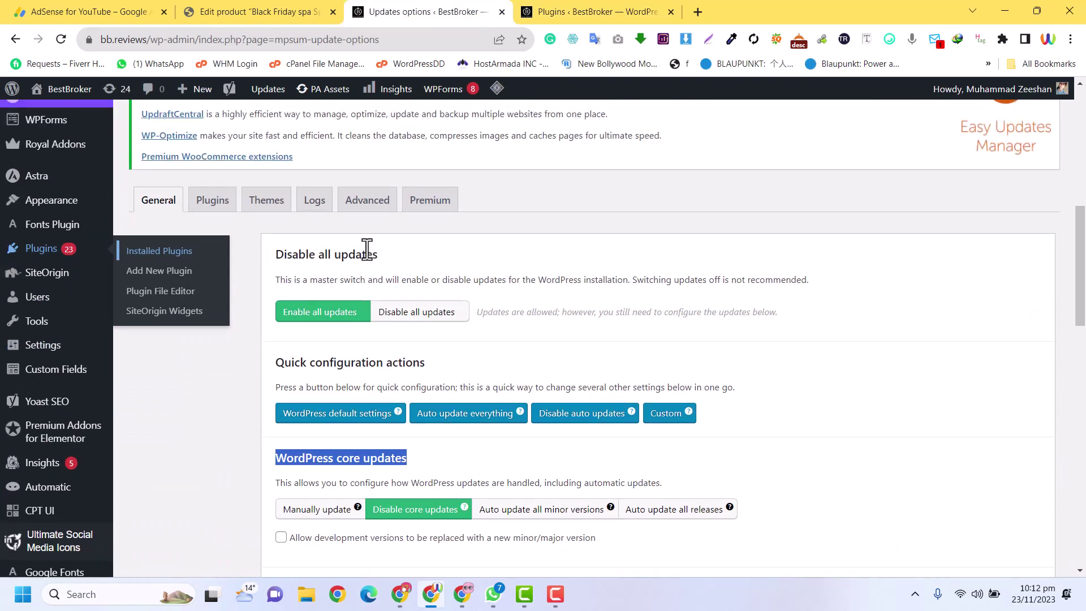
click(218, 205)
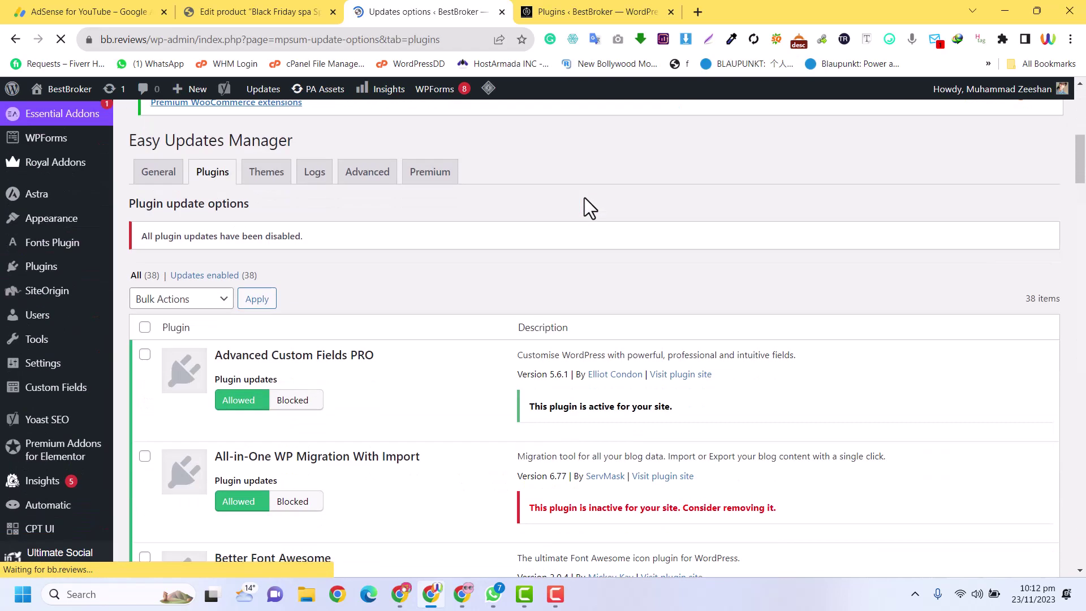
scroll(585, 198, down, 2)
scroll(583, 199, up, 3)
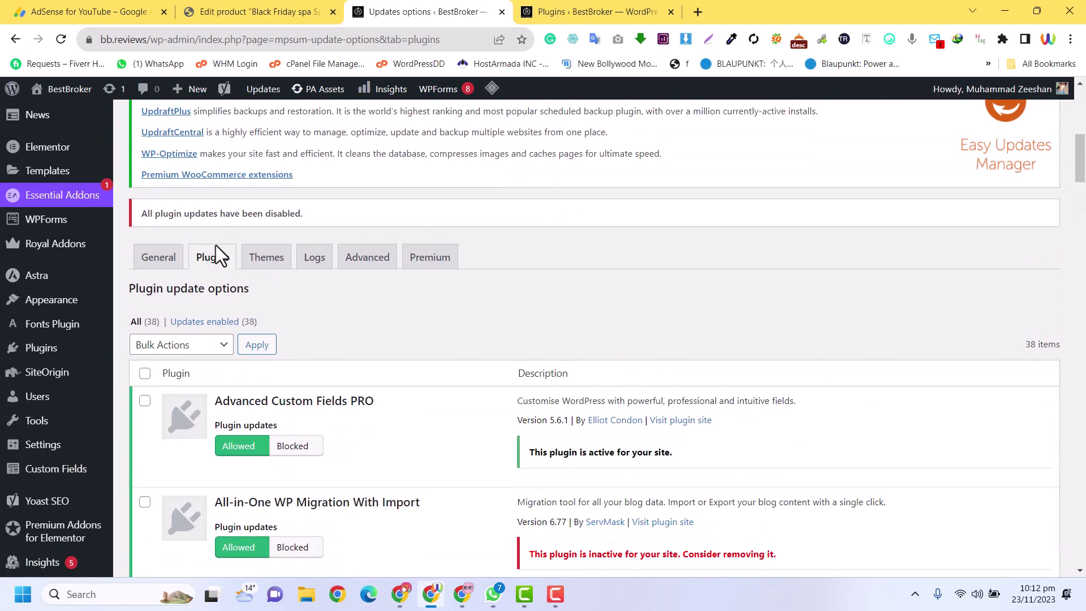
scroll(447, 285, down, 3)
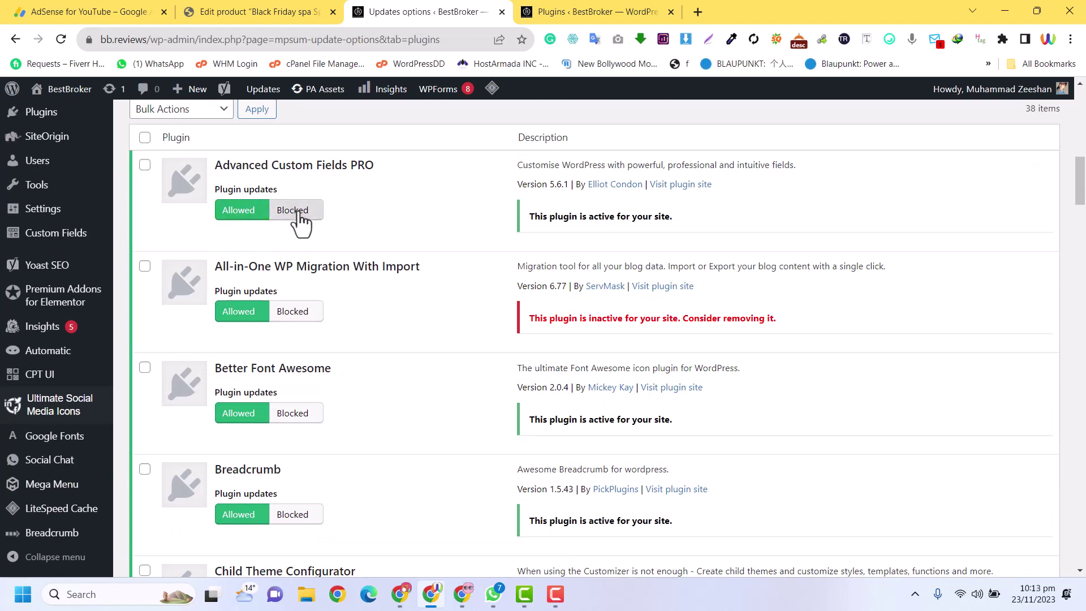
scroll(322, 300, up, 10)
scroll(323, 297, down, 5)
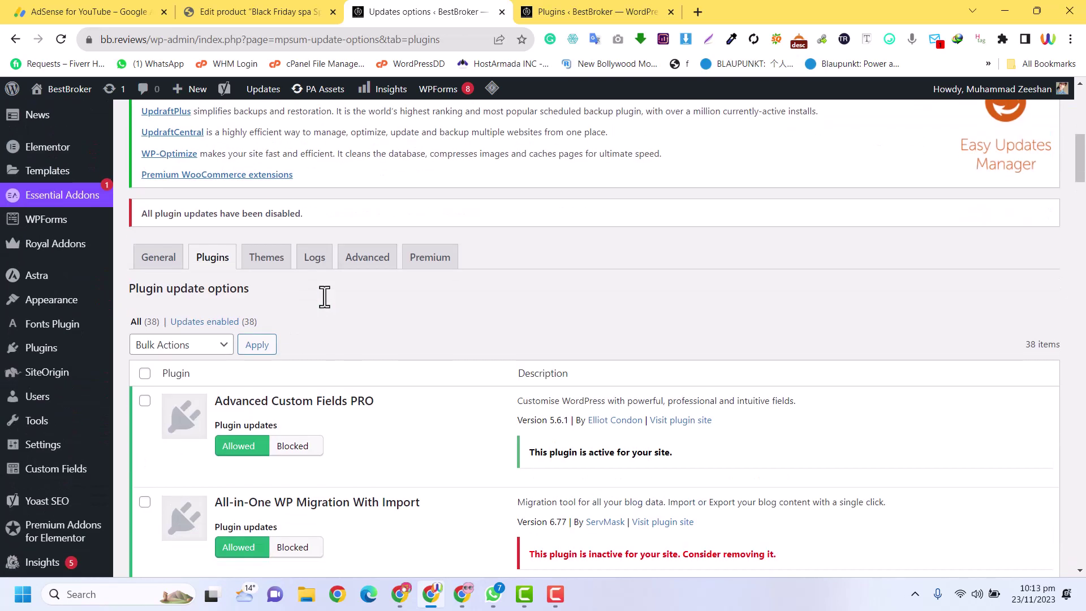
Step: Set Plugin updates to 'Enable auto updates' on the General tab, then return to the Plugins tab
click(171, 262)
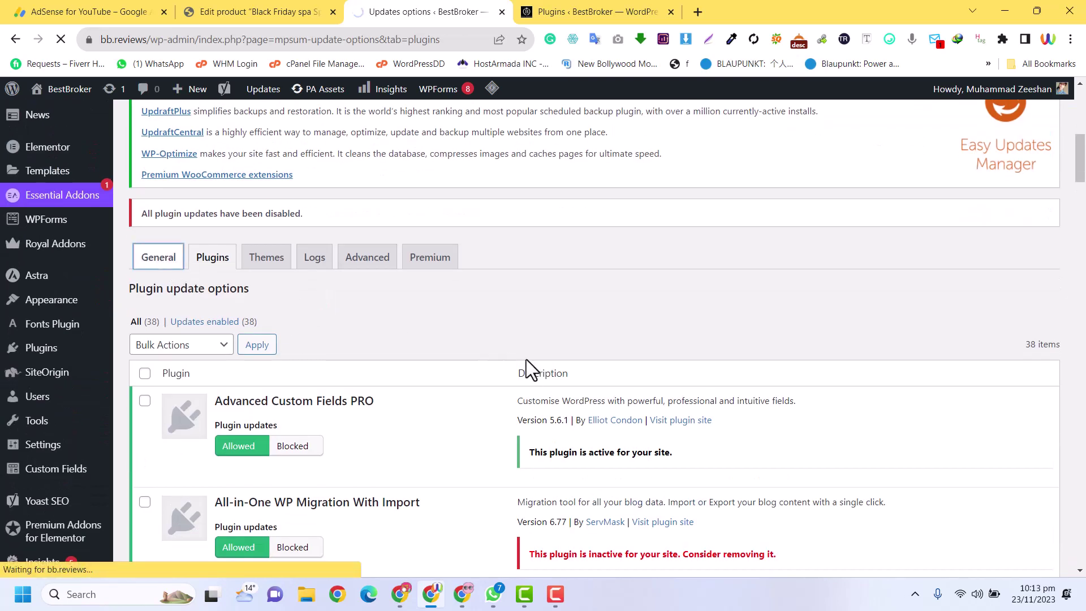
scroll(318, 474, down, 7)
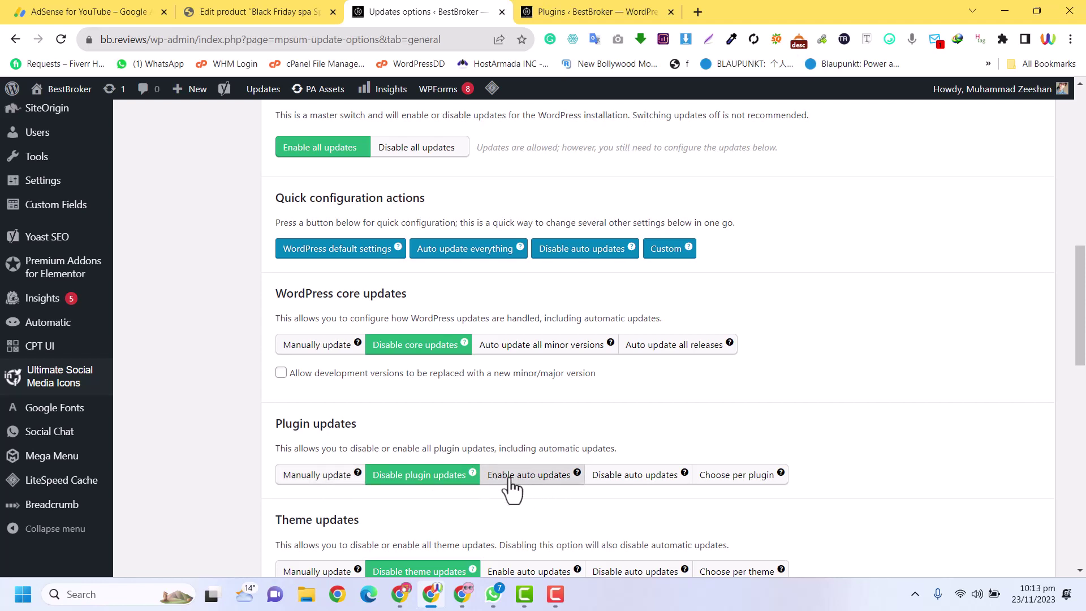
click(543, 481)
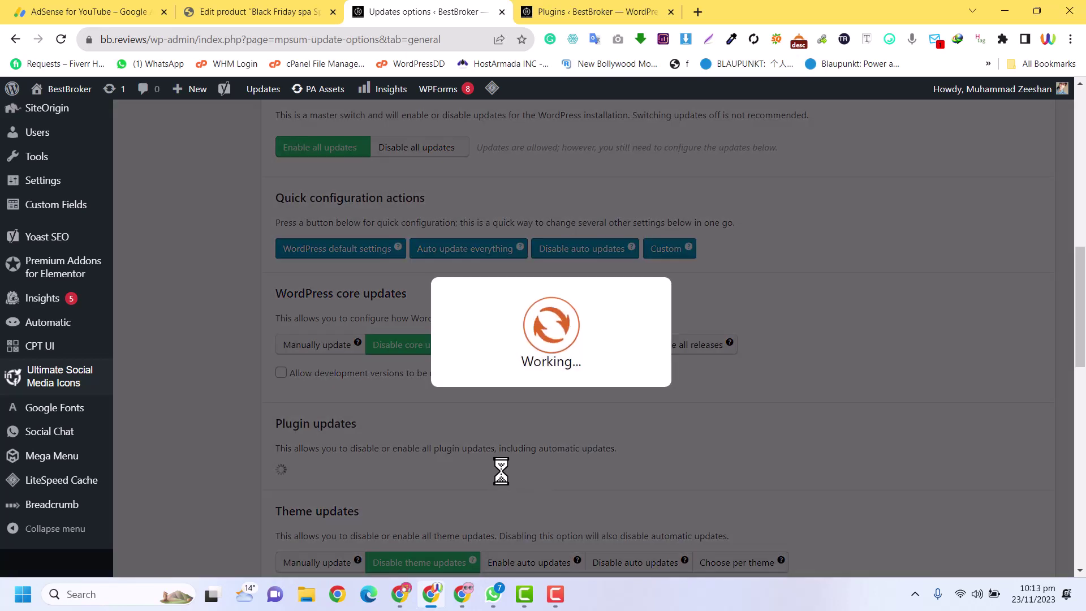
scroll(581, 549, up, 4)
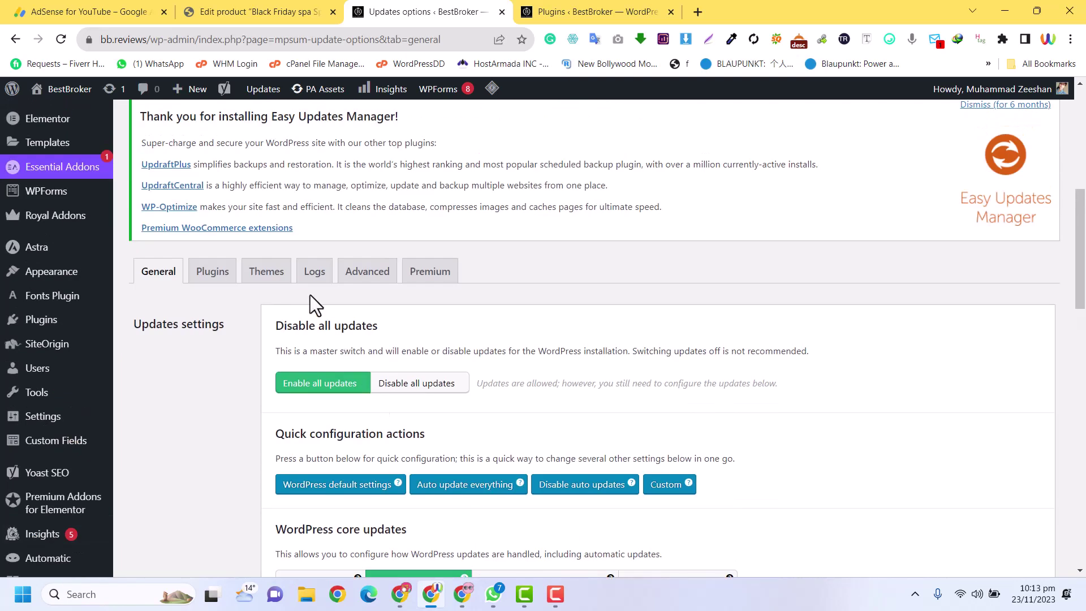
click(222, 275)
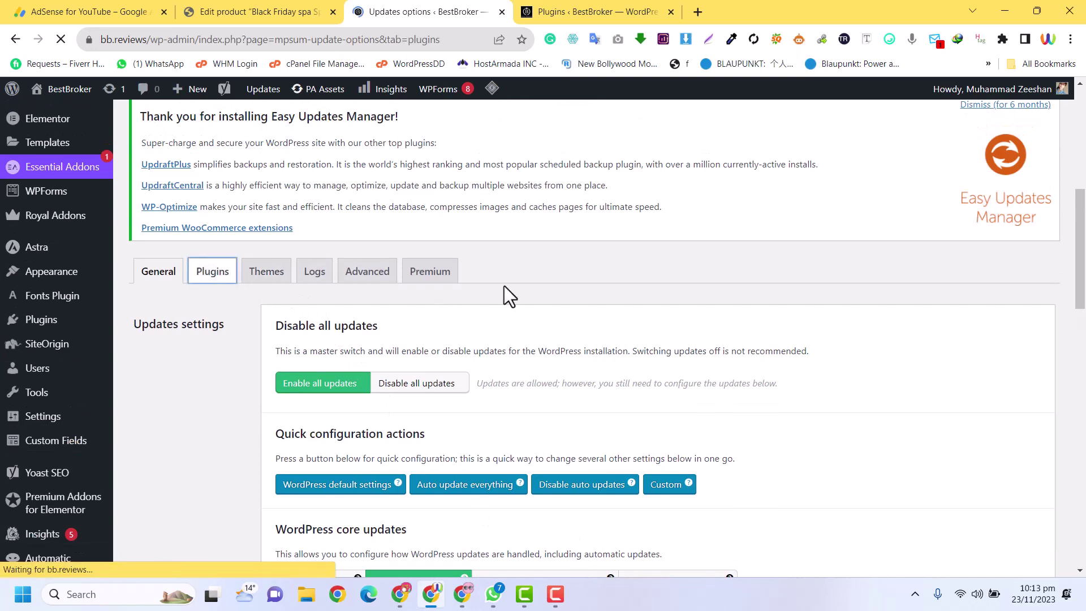
Step: Reload the Installed Plugins tab, select the Advanced Custom Fields PRO title, and return to Updates options
scroll(504, 286, down, 10)
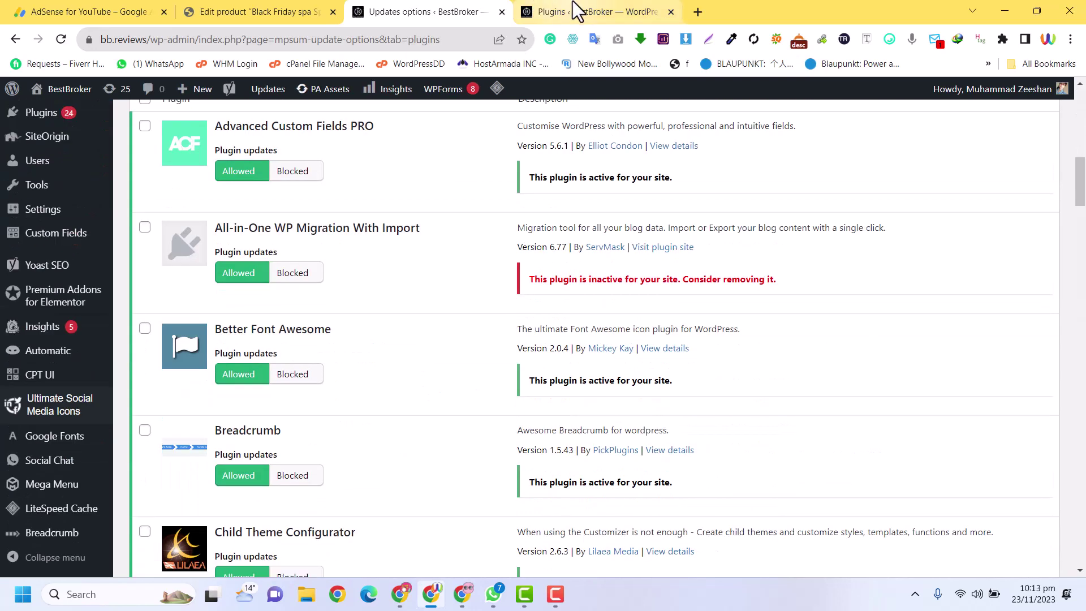
click(572, 5)
click(61, 39)
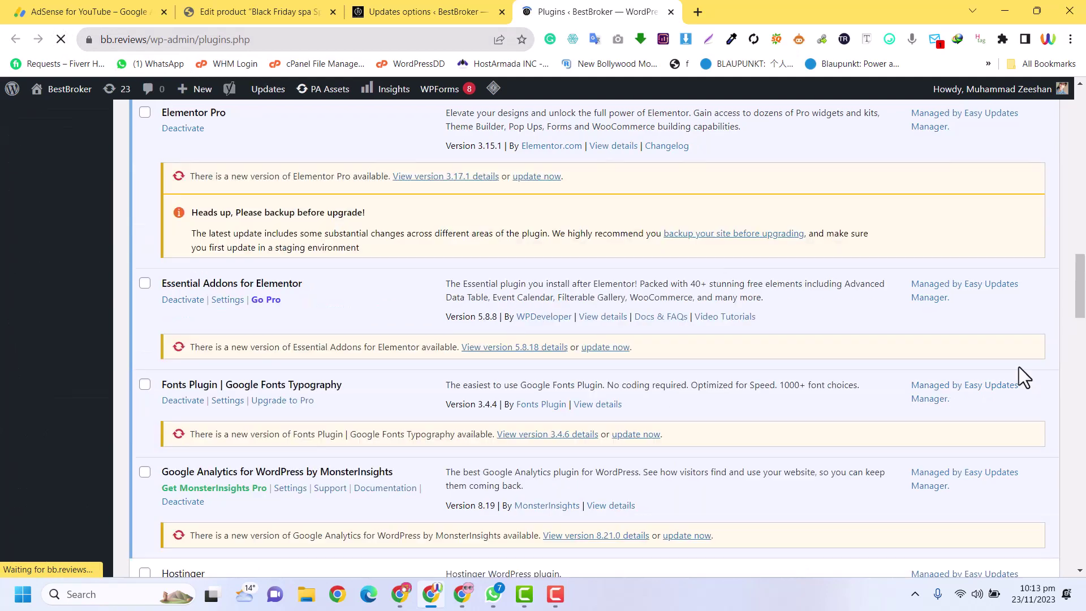
scroll(687, 328, up, 8)
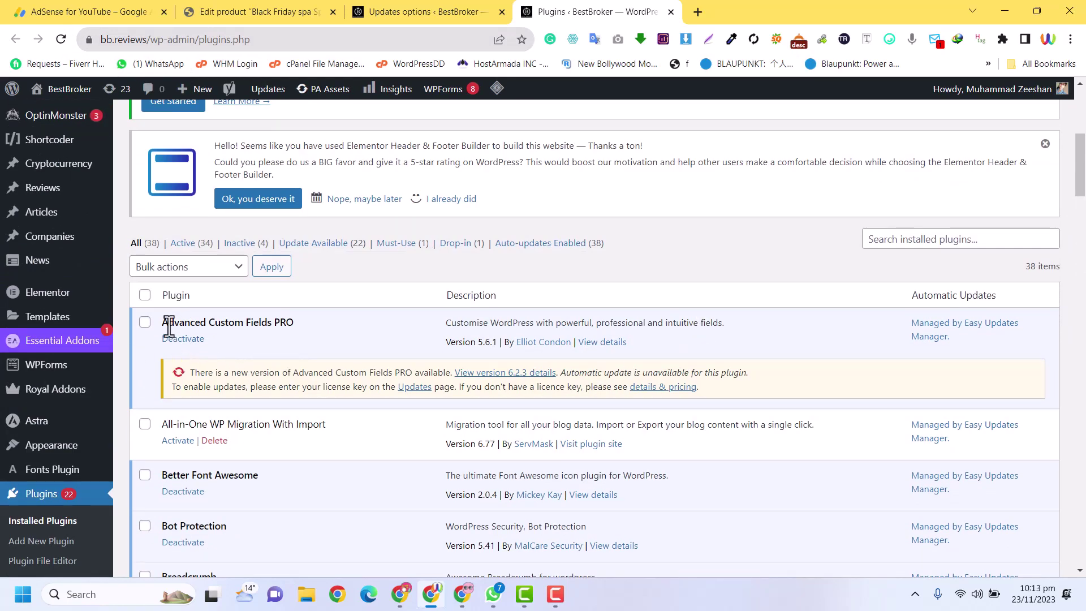
drag(160, 322, 287, 318)
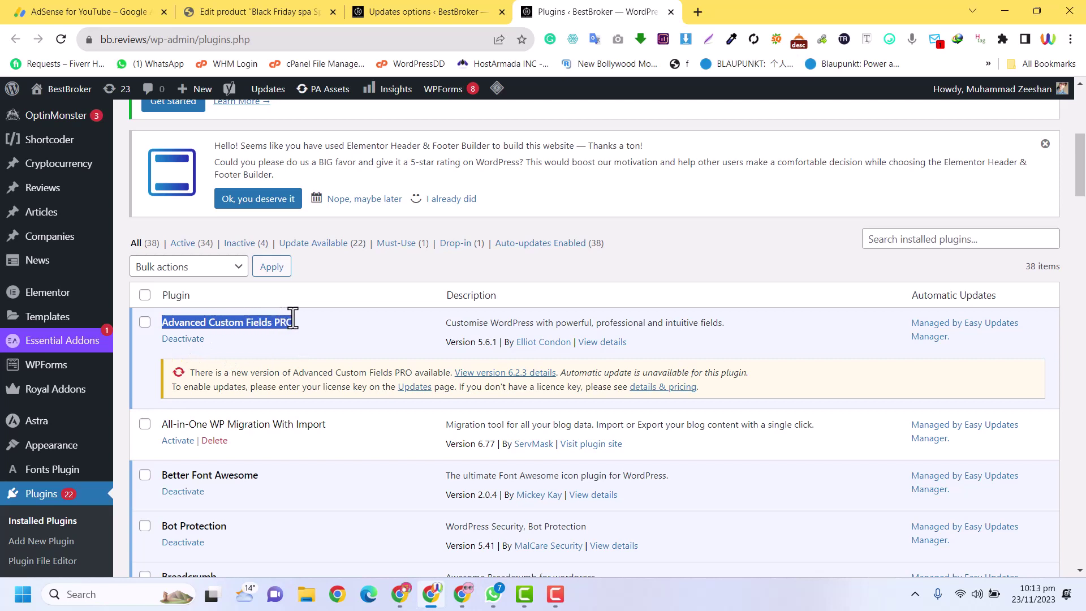
click(296, 322)
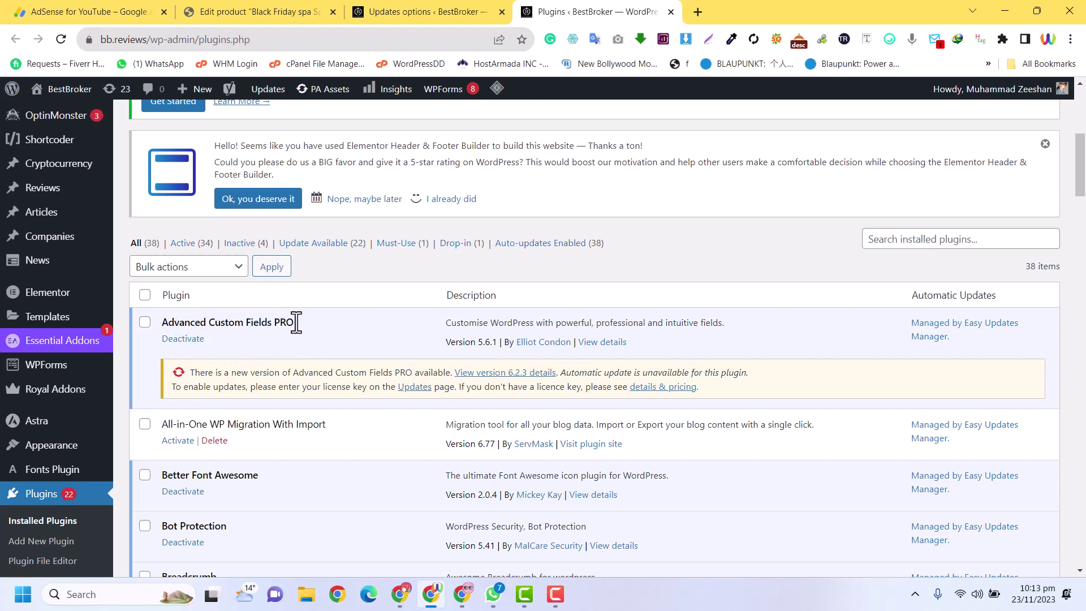
drag(332, 328, 172, 328)
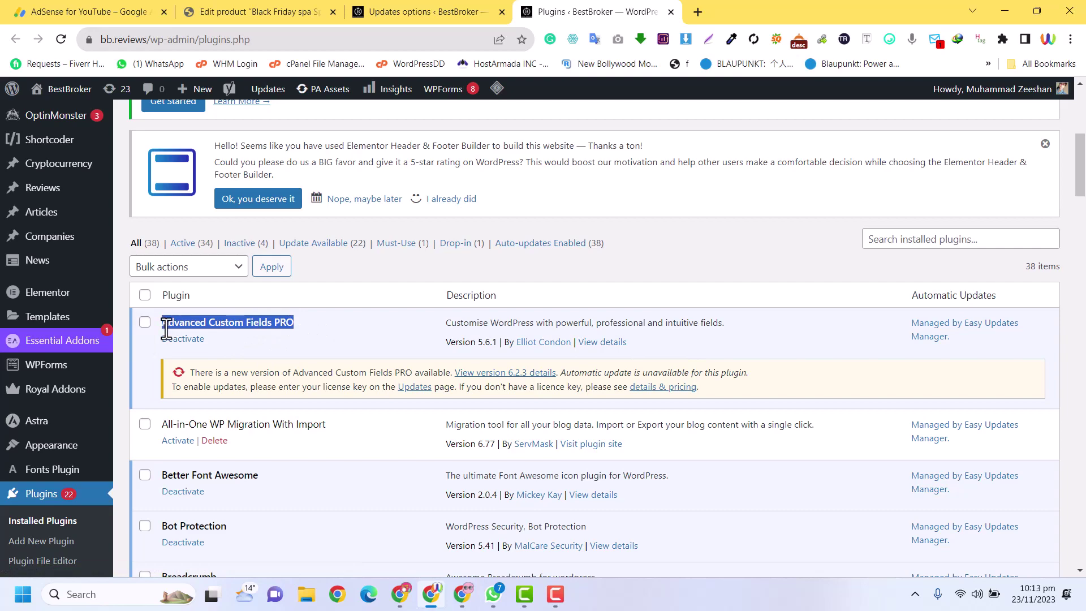
click(435, 12)
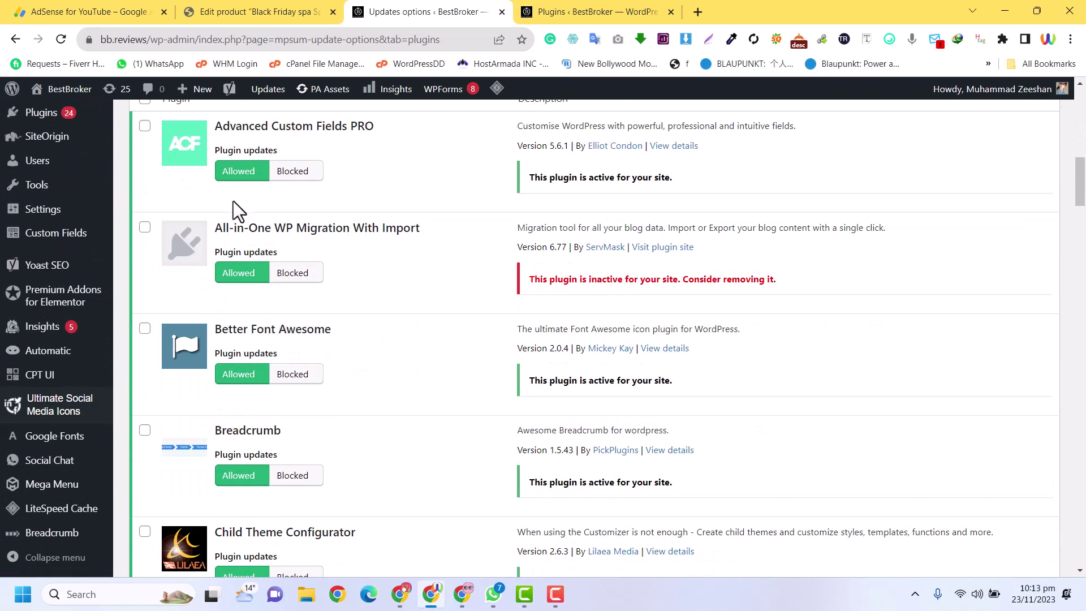
Step: Set Advanced Custom Fields PRO to Blocked and reload the Plugins page, now showing 7 updates
click(290, 171)
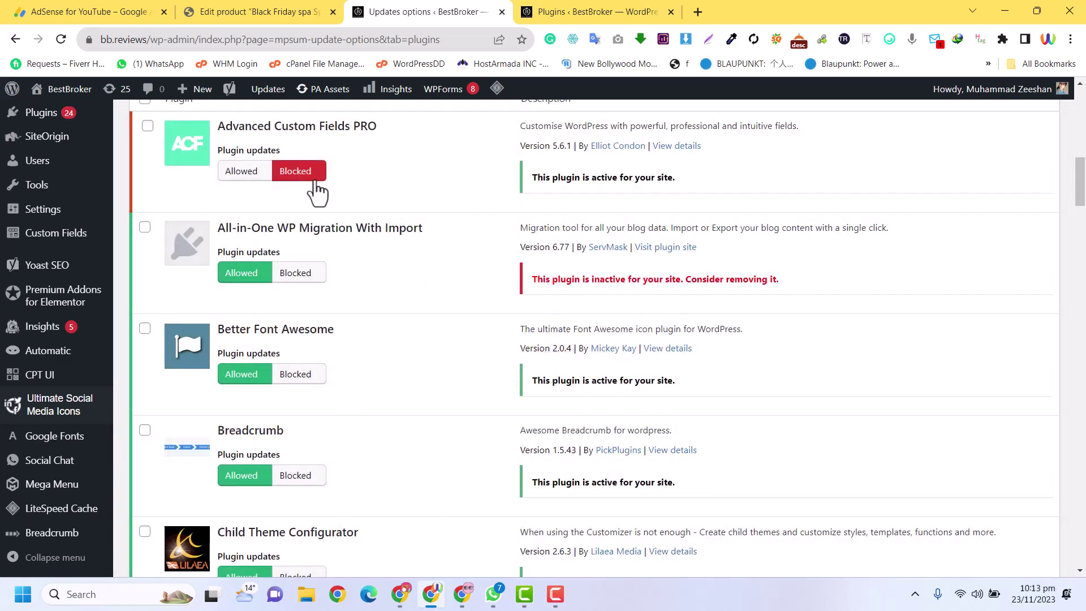
click(559, 11)
click(61, 39)
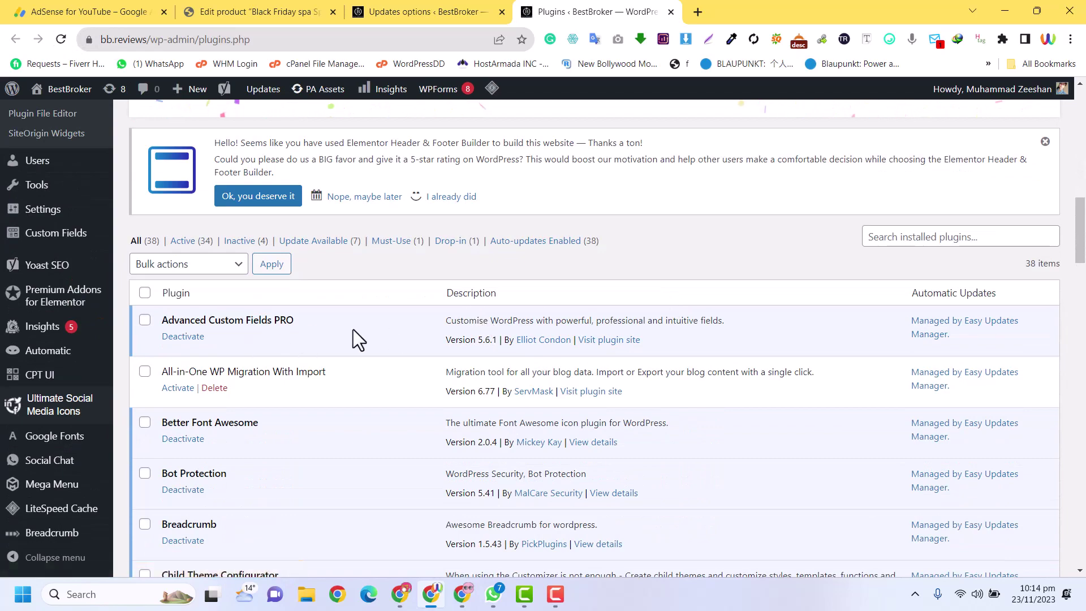
Step: Scroll the Installed Plugins list, then return to plugin options showing 37 enabled and 1 disabled
scroll(353, 329, down, 20)
scroll(353, 329, up, 7)
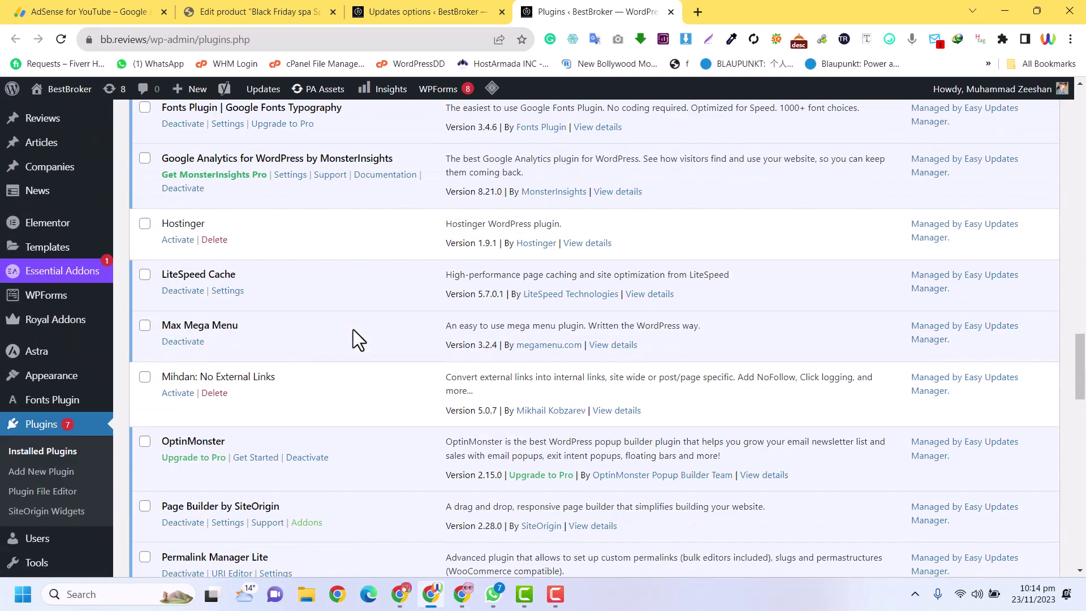
scroll(353, 329, down, 15)
scroll(534, 307, down, 5)
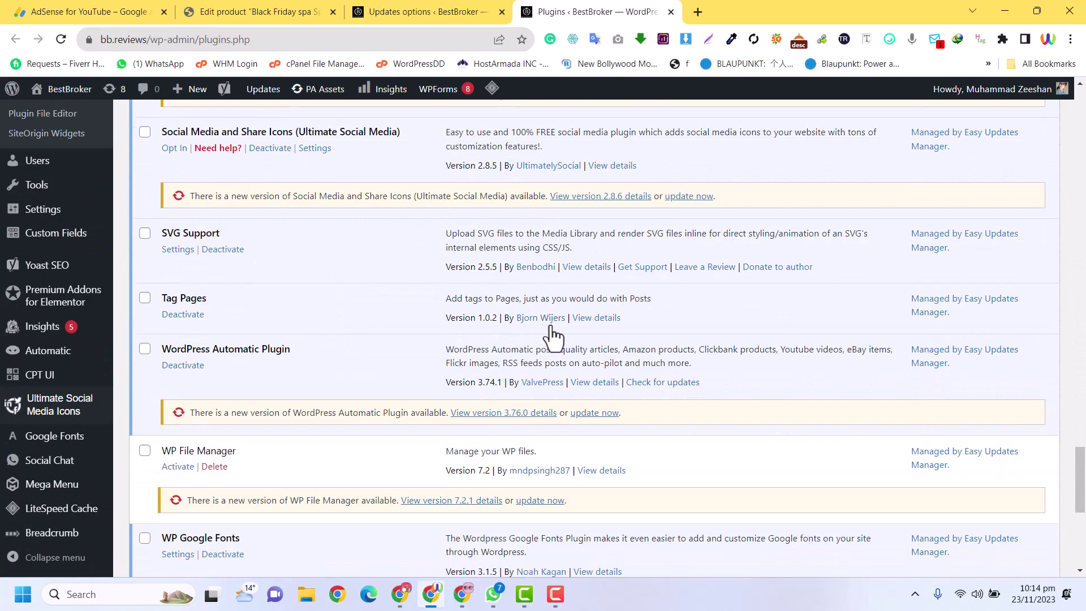
scroll(557, 264, up, 12)
scroll(429, 280, up, 20)
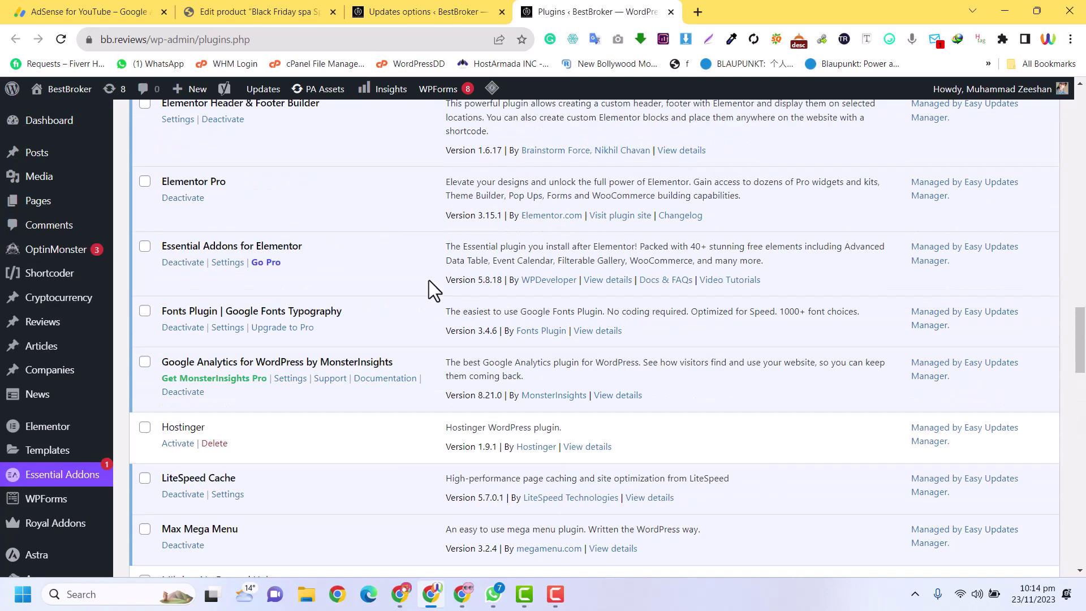
scroll(453, 276, down, 4)
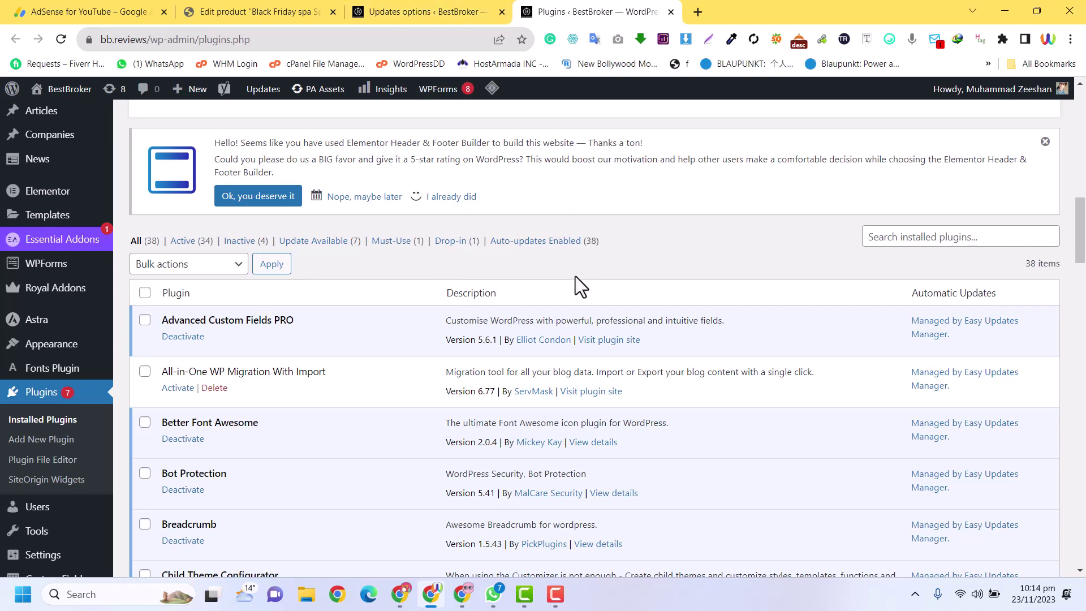
click(449, 10)
scroll(638, 307, up, 7)
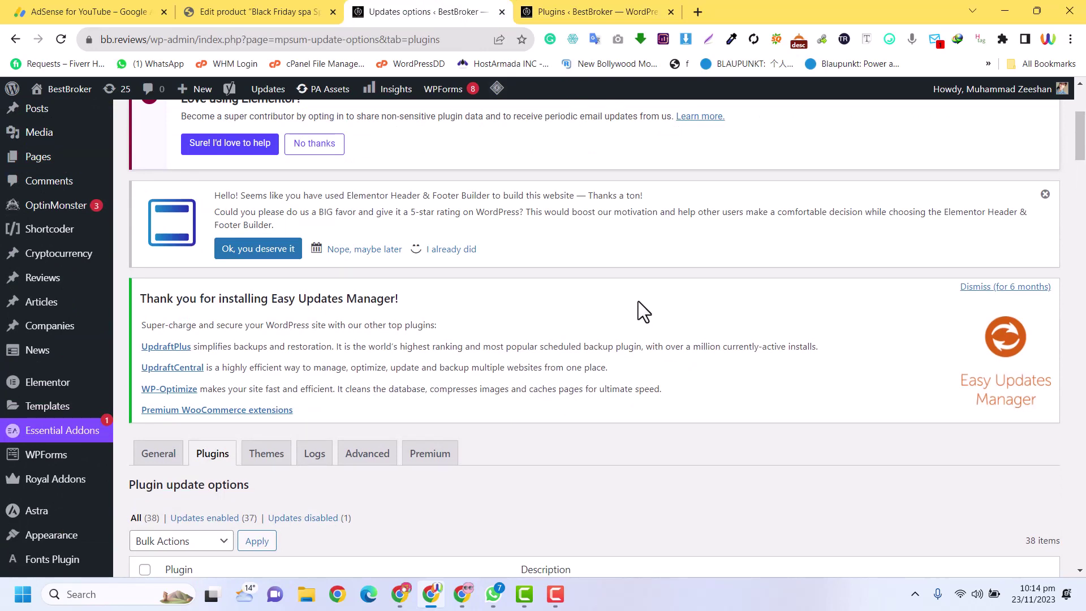
Step: Switch Easy Updates Manager from its Plugins tab to the General tab
scroll(639, 303, down, 4)
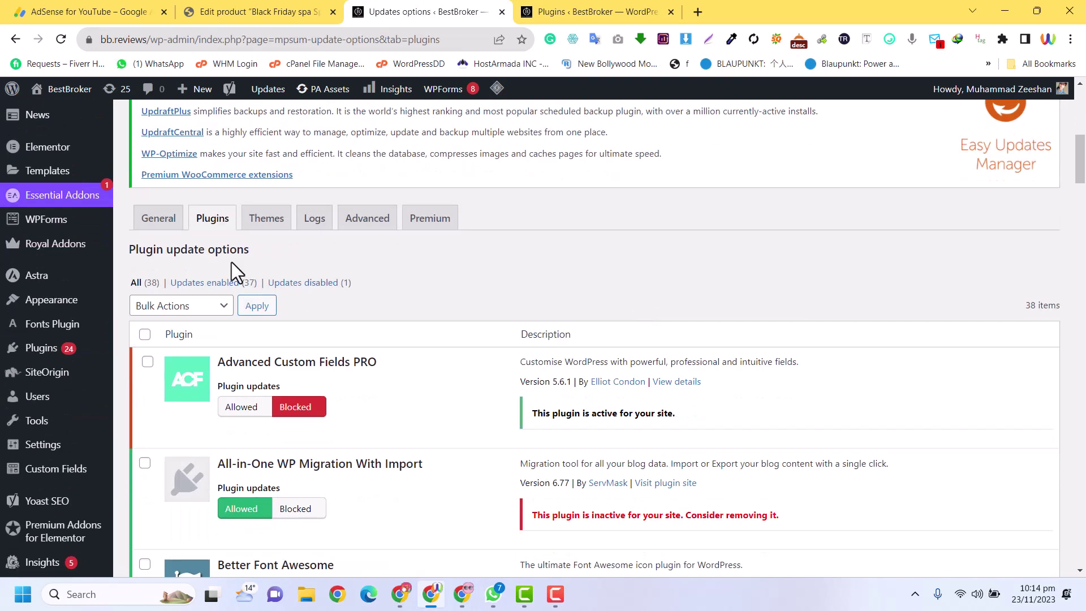
click(164, 220)
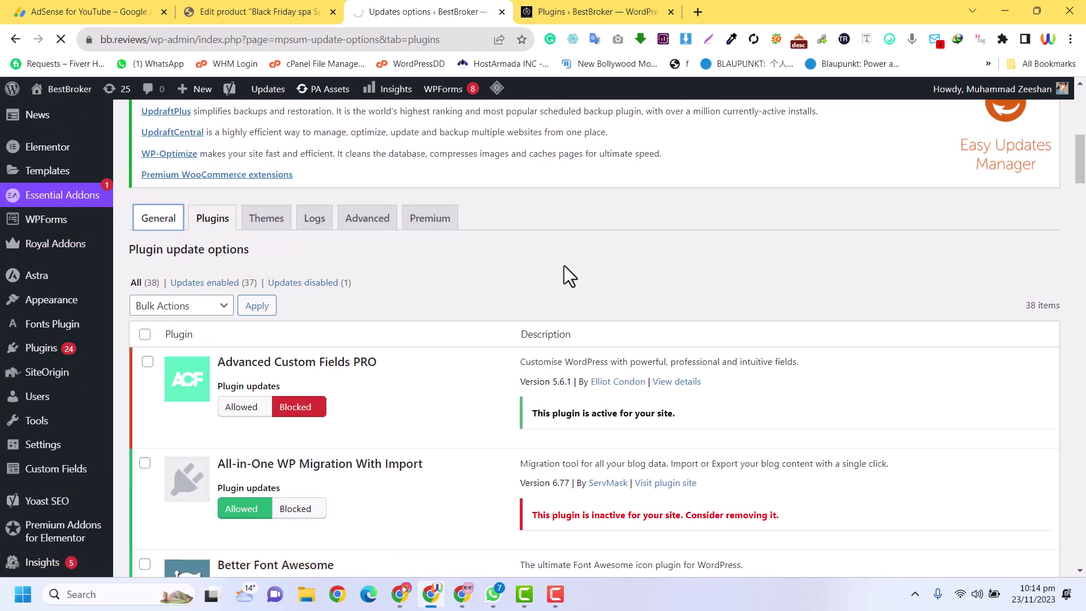